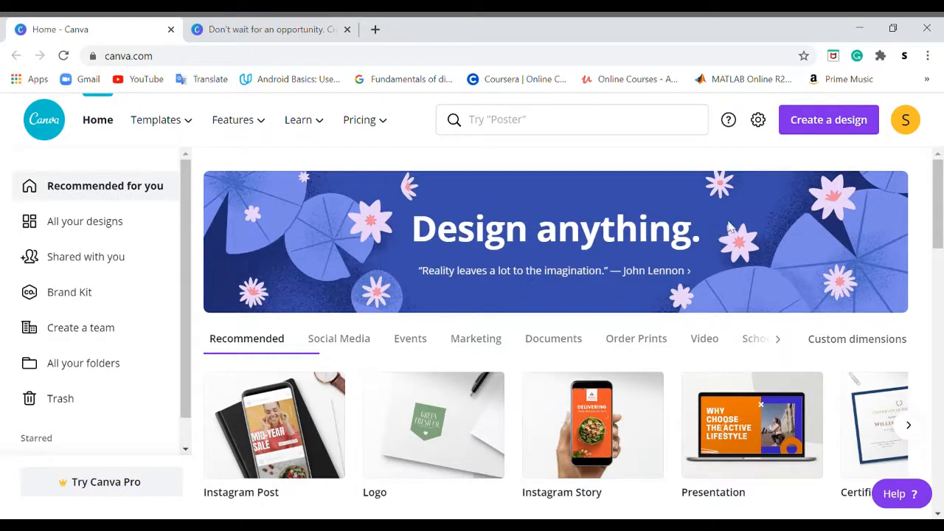
Create a new Phone Wallpaper design from the home page search
left_click(829, 140)
type("phon")
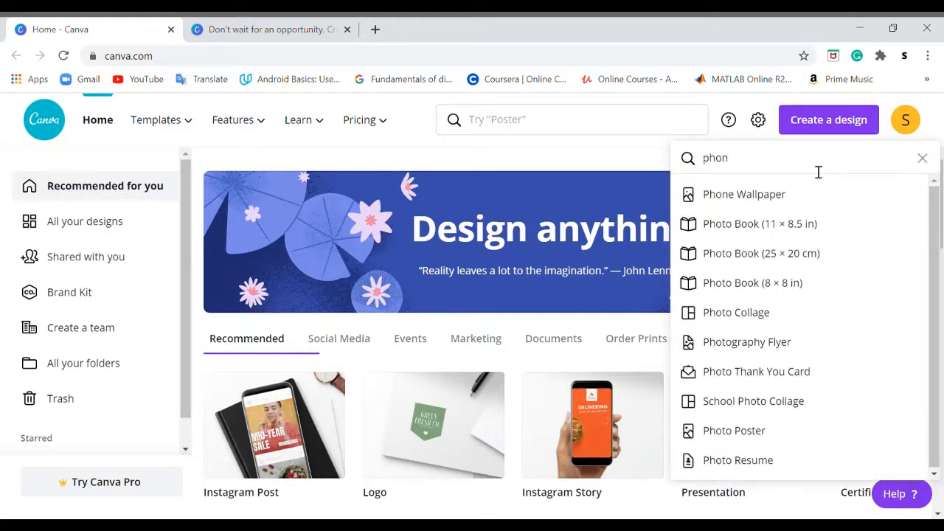
left_click(779, 203)
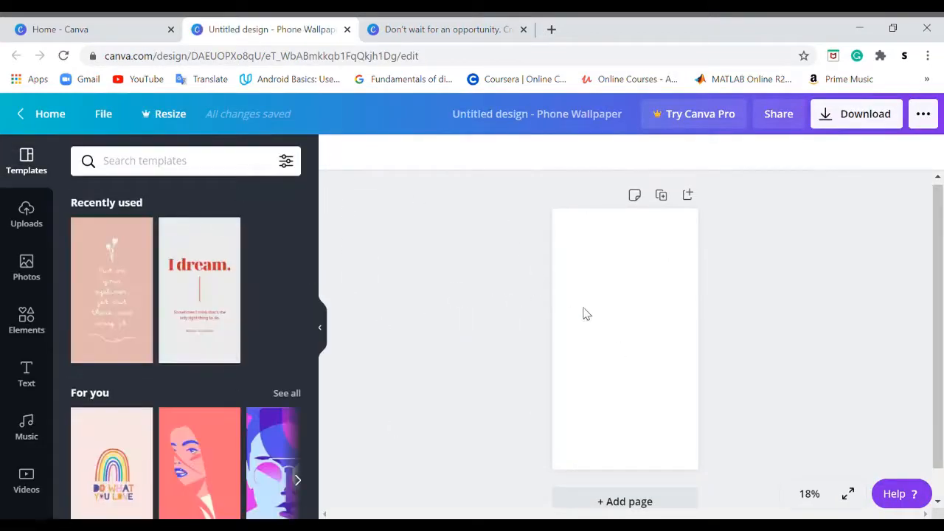
Set the page background colour to black
left_click(660, 315)
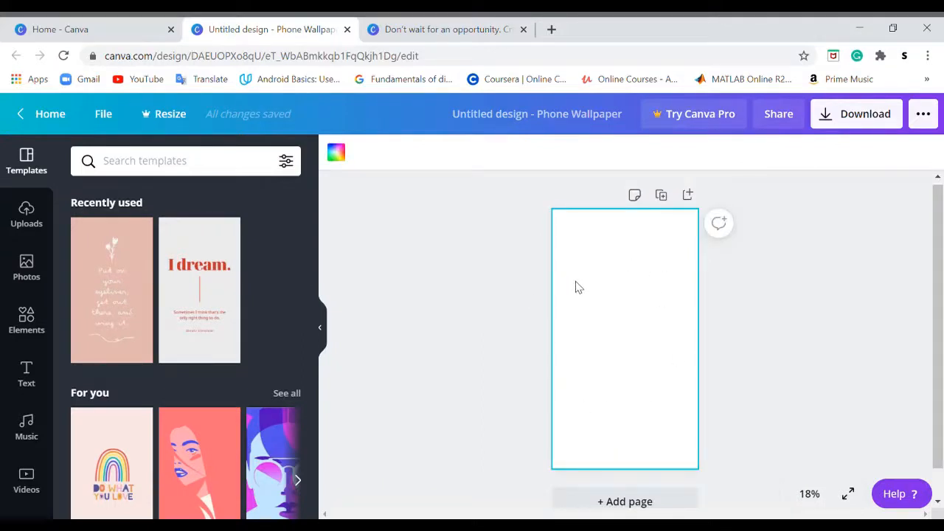
left_click(338, 154)
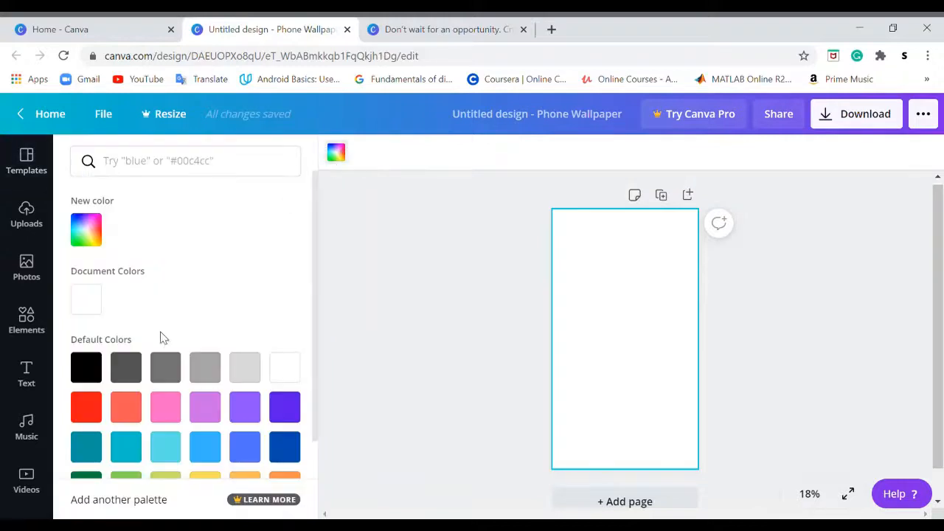
left_click(86, 368)
left_click(388, 343)
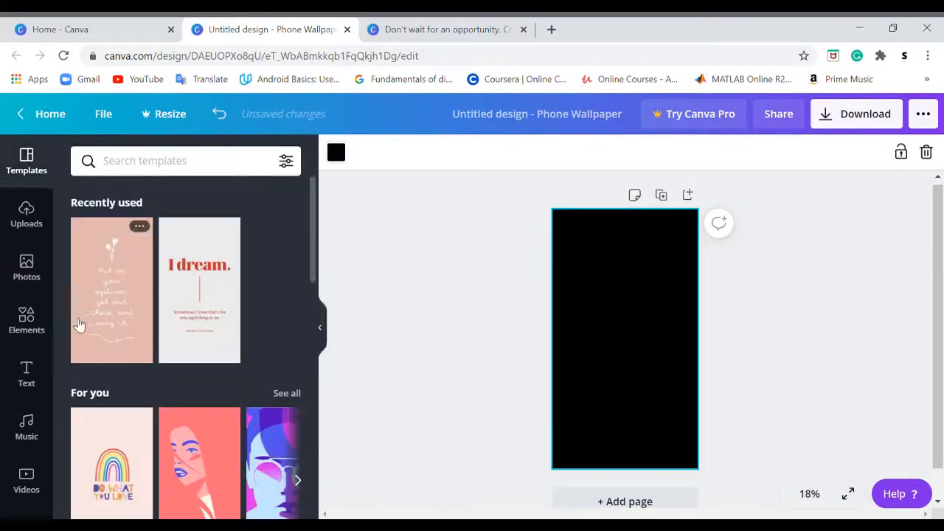
Add the recently used landscape photo frame element to the page
left_click(50, 323)
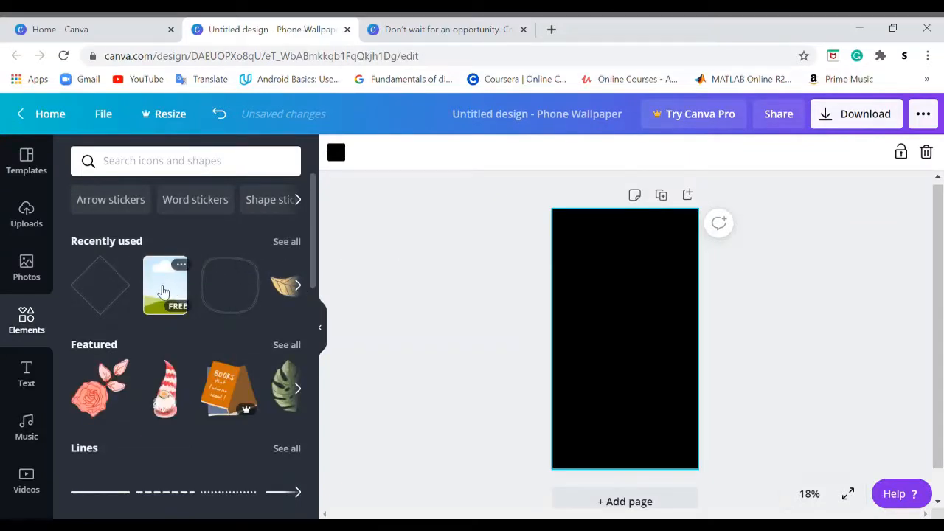
left_click(163, 292)
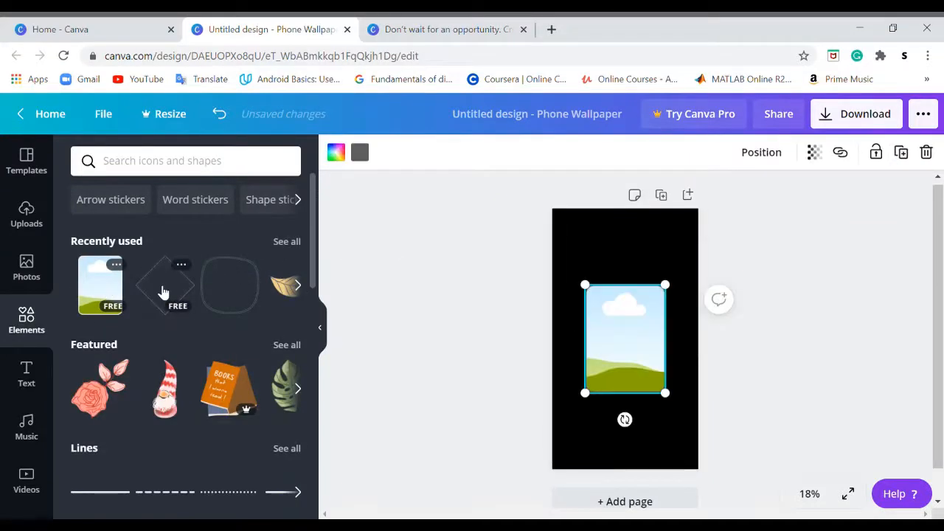
Search the elements for frames and browse the results
left_click(169, 161)
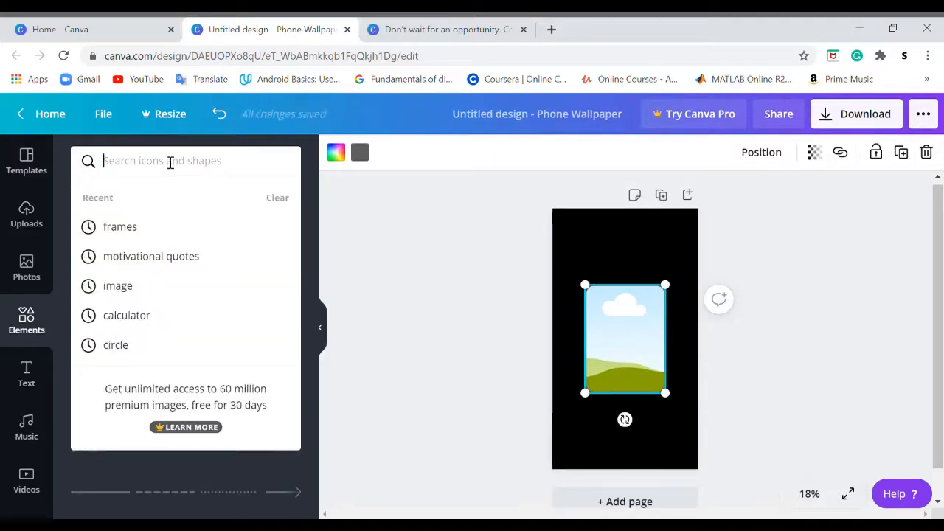
left_click(145, 227)
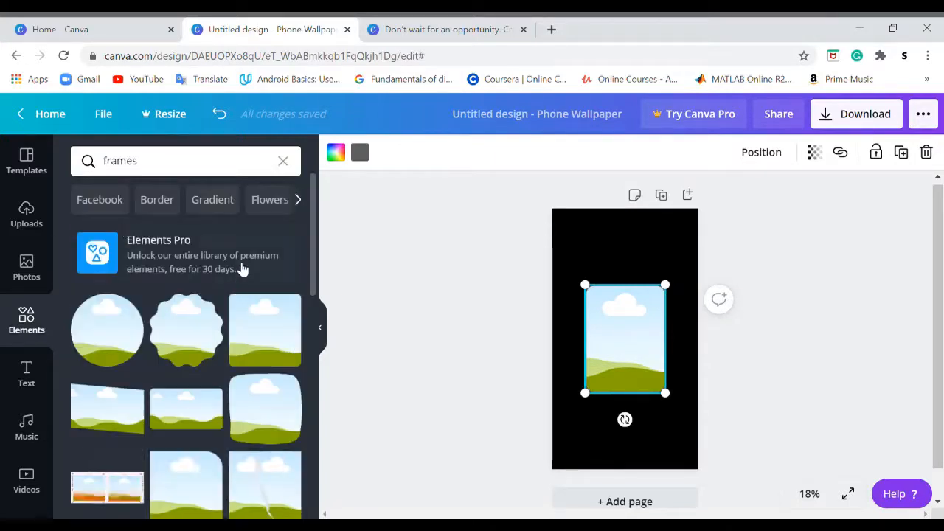
scroll(243, 281, "down", 2)
scroll(243, 288, "down", 3)
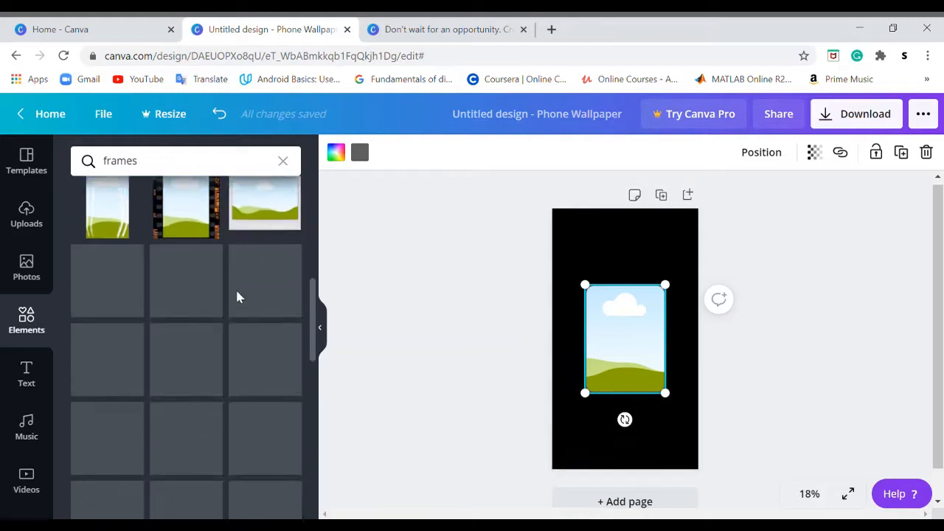
scroll(242, 297, "down", 8)
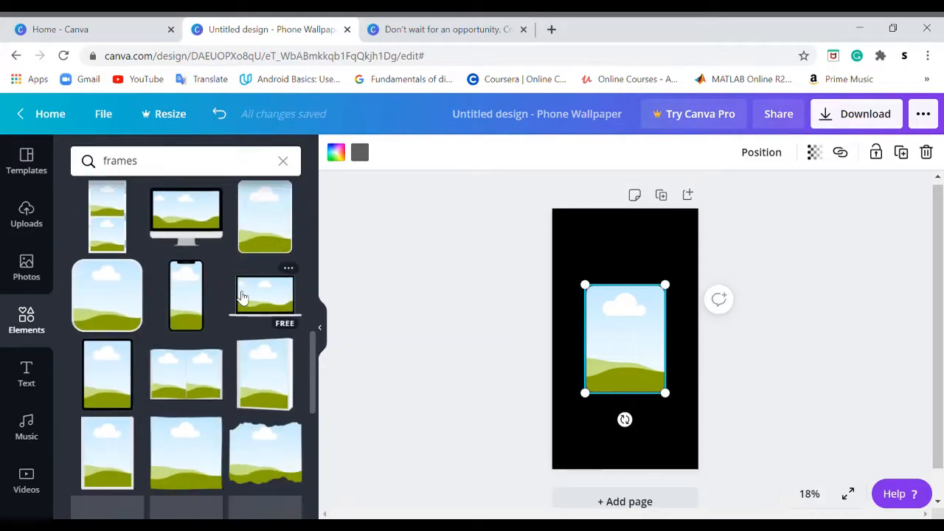
scroll(240, 297, "up", 5)
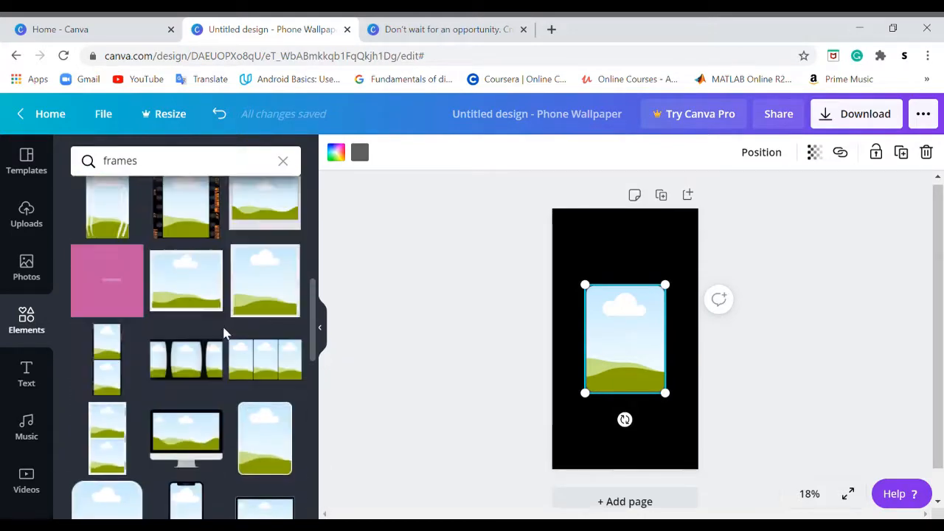
scroll(227, 333, "up", 2)
scroll(226, 334, "up", 5)
left_click(284, 161)
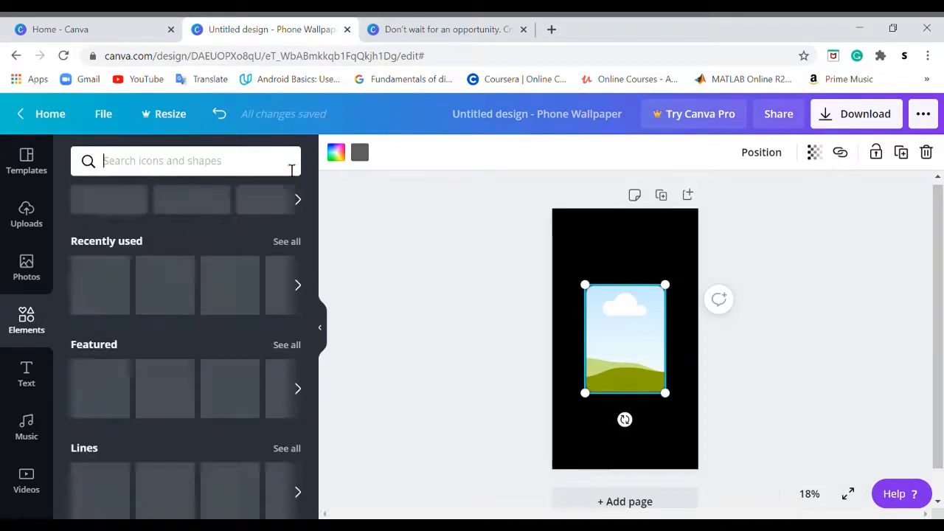
Fill the frame with the sprouting grass photo from the recently used photos
left_click(26, 271)
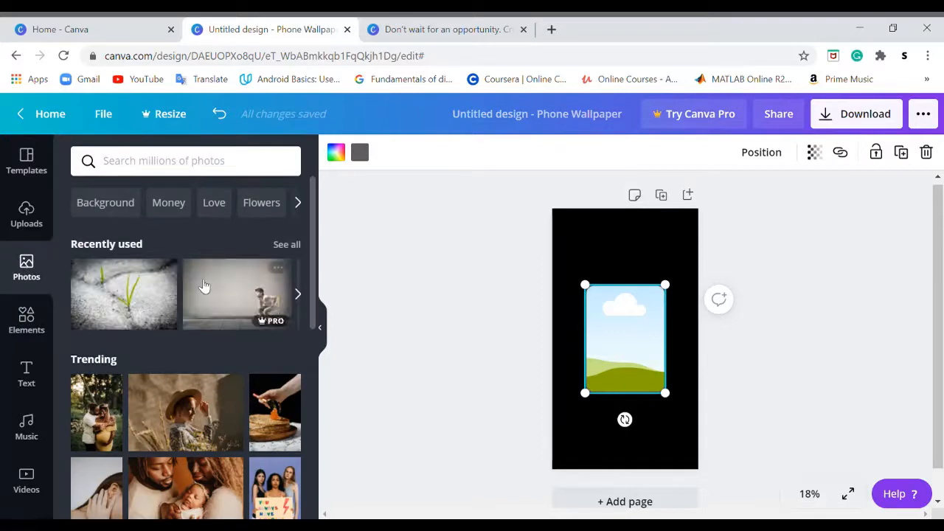
left_click_drag(106, 290, 607, 336)
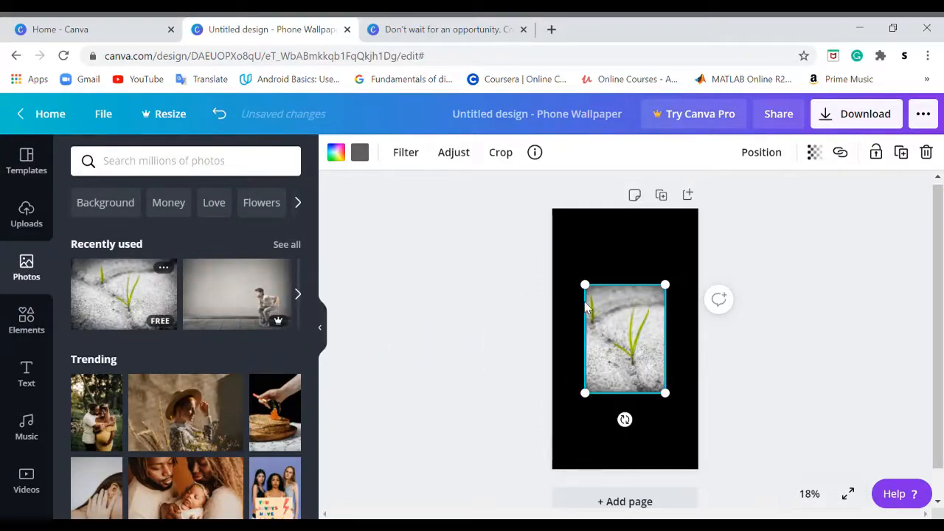
Move the photo frame and enlarge it to span the page width over most of its height
left_click_drag(590, 290, 549, 257)
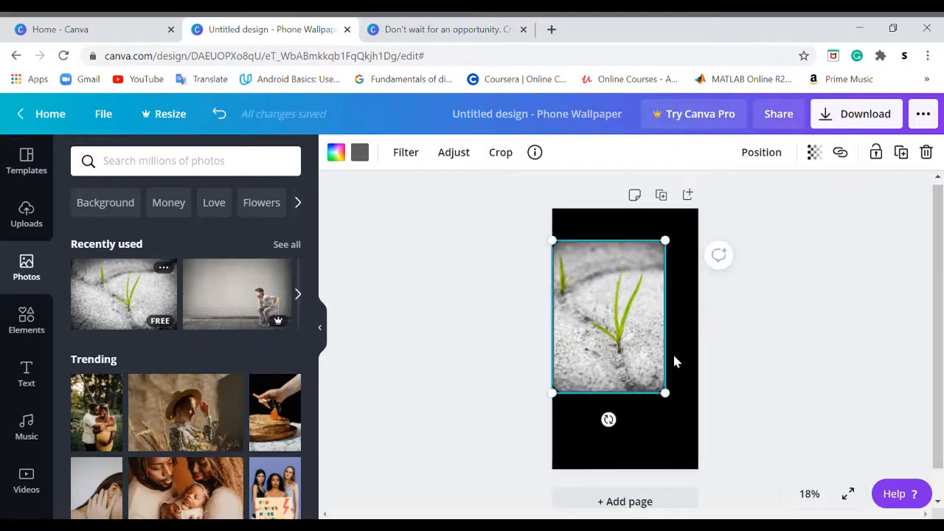
left_click_drag(680, 403, 723, 445)
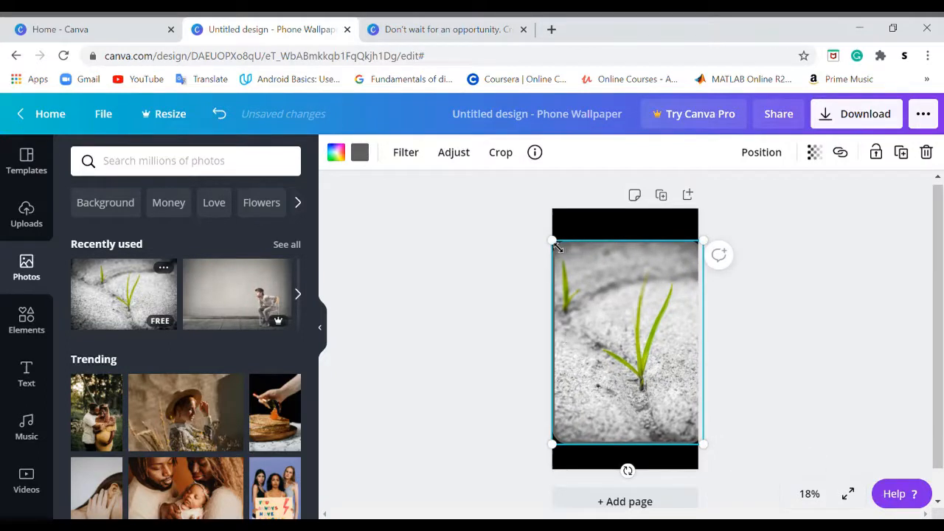
mouse_move(557, 247)
left_mouse_down()
mouse_move(550, 237)
mouse_move(554, 244)
left_mouse_up()
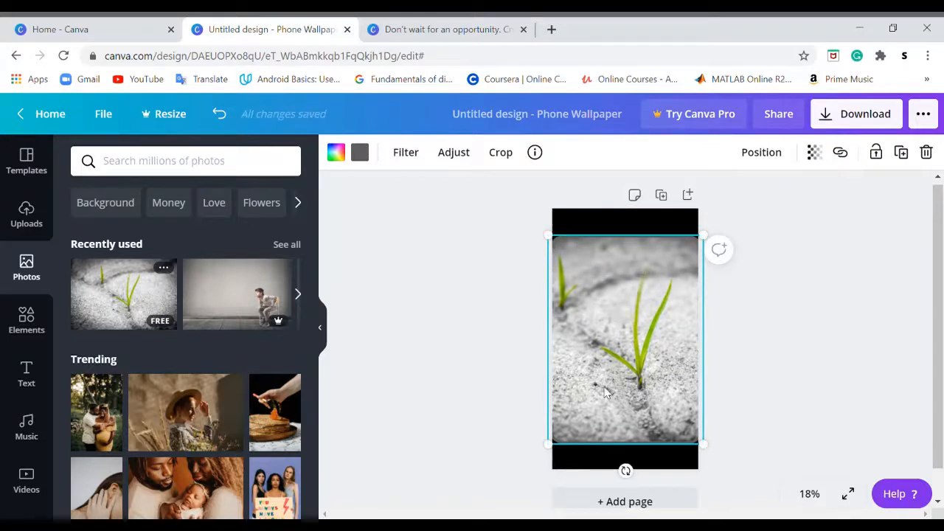
mouse_move(653, 376)
left_mouse_down()
mouse_move(654, 363)
mouse_move(649, 373)
left_mouse_up()
left_click(785, 311)
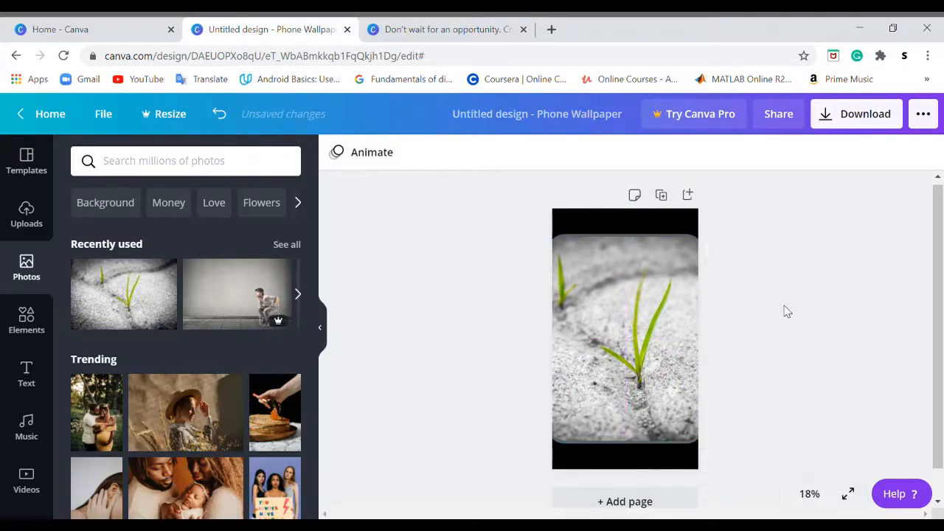
Set the photo's transparency to 56
left_click(640, 358)
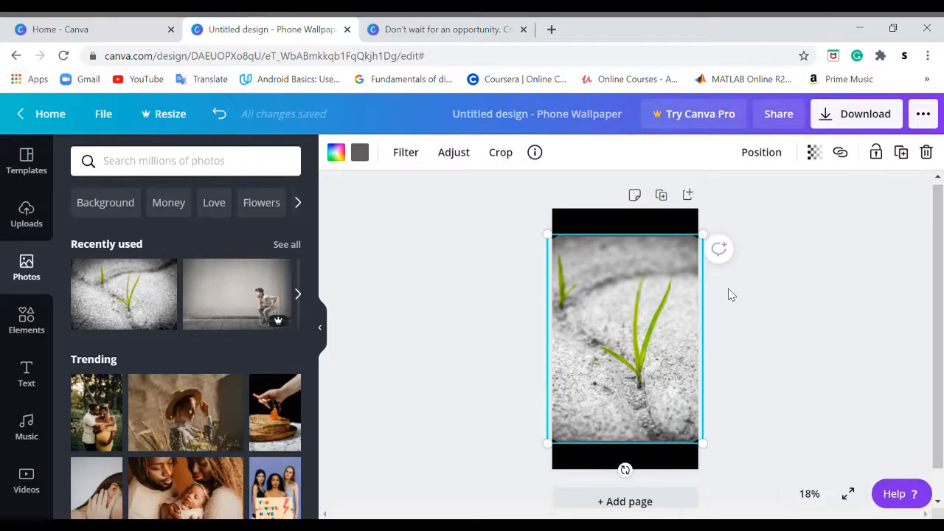
left_click(824, 160)
left_click_drag(798, 195, 823, 197)
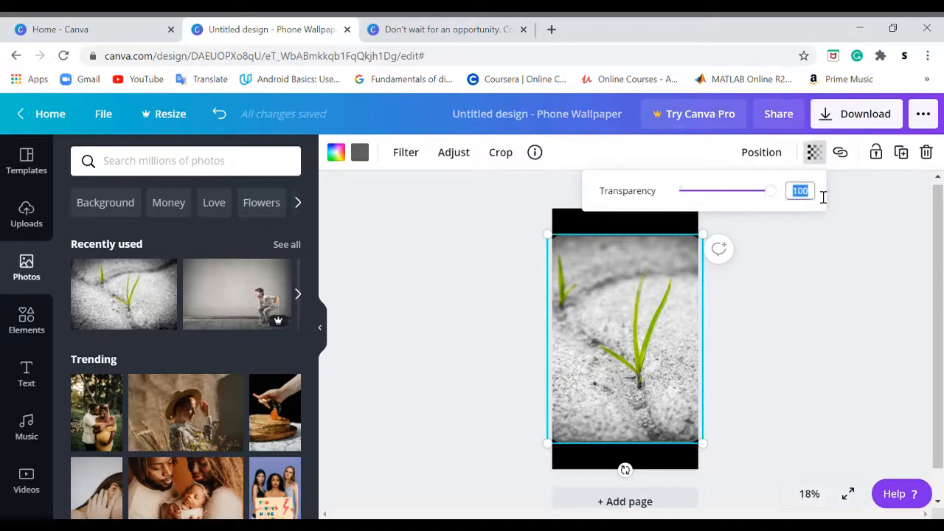
key("Return")
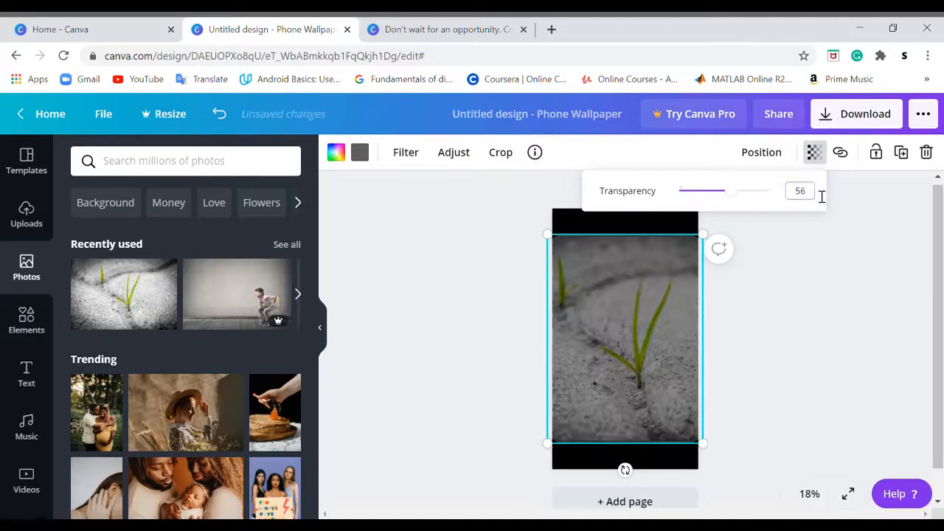
left_click(760, 334)
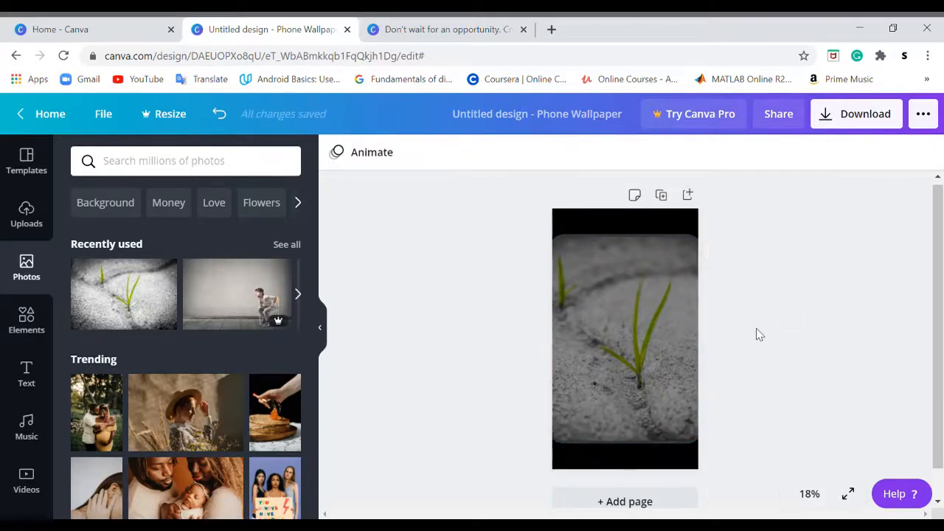
Add the diamond outline element from the recently used elements to the page
left_click(23, 322)
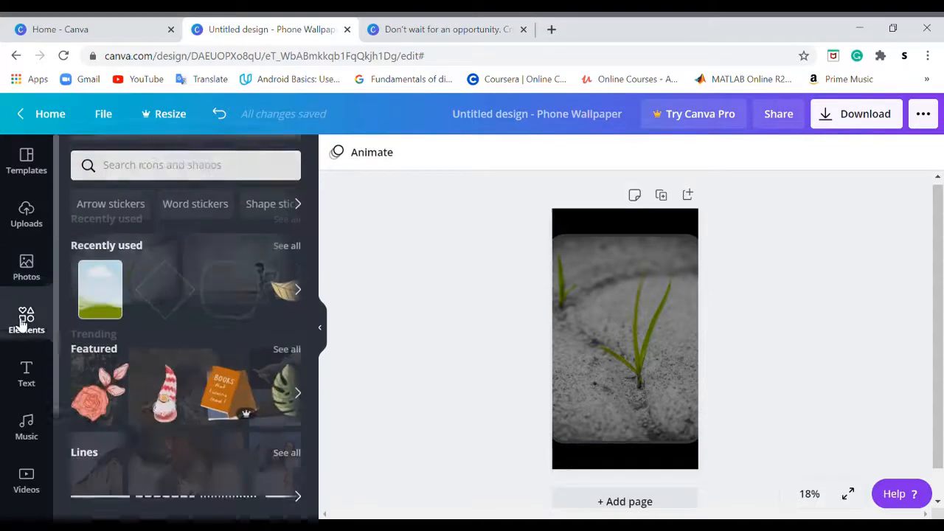
left_click(169, 295)
scroll(100, 302, "down", 5)
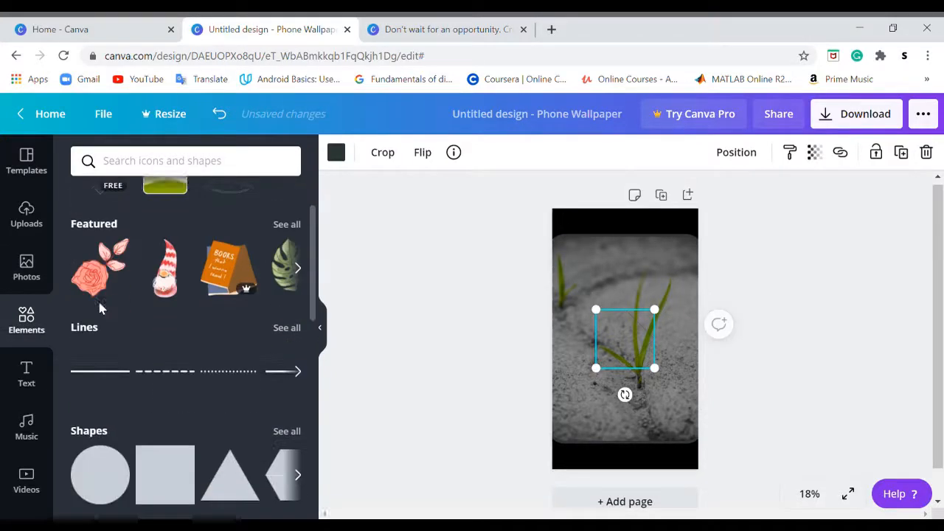
scroll(104, 308, "down", 10)
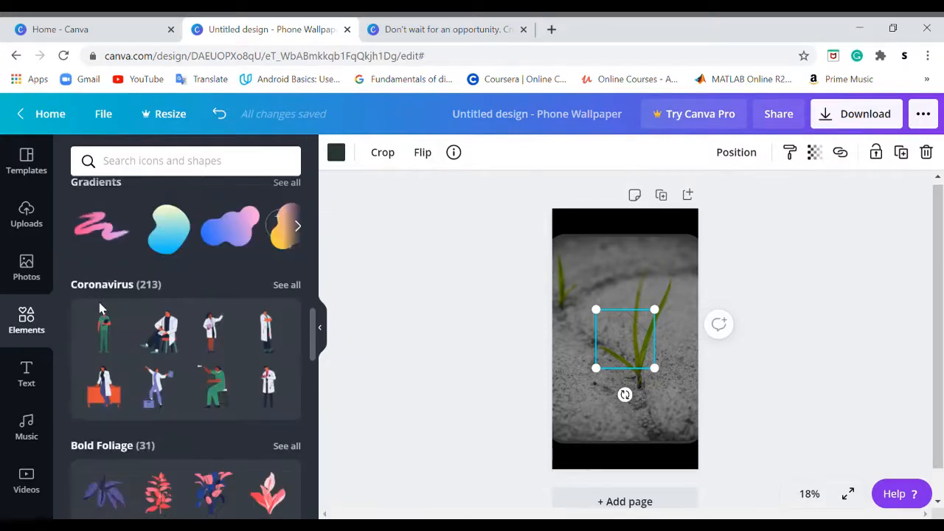
scroll(100, 308, "down", 10)
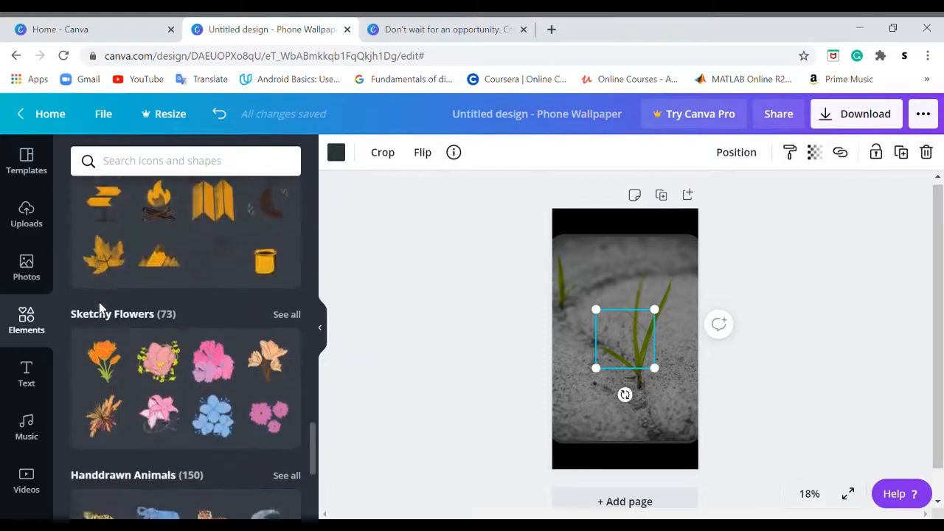
scroll(100, 308, "down", 10)
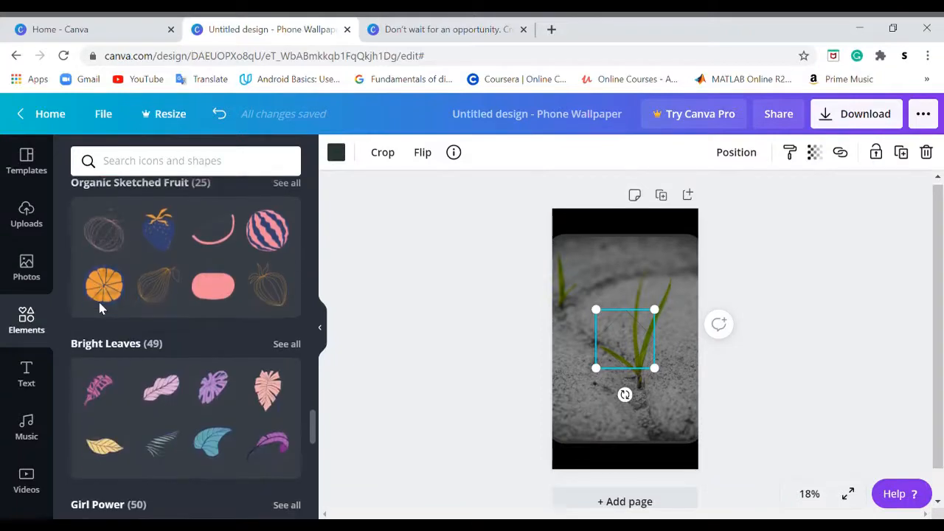
scroll(100, 308, "down", 10)
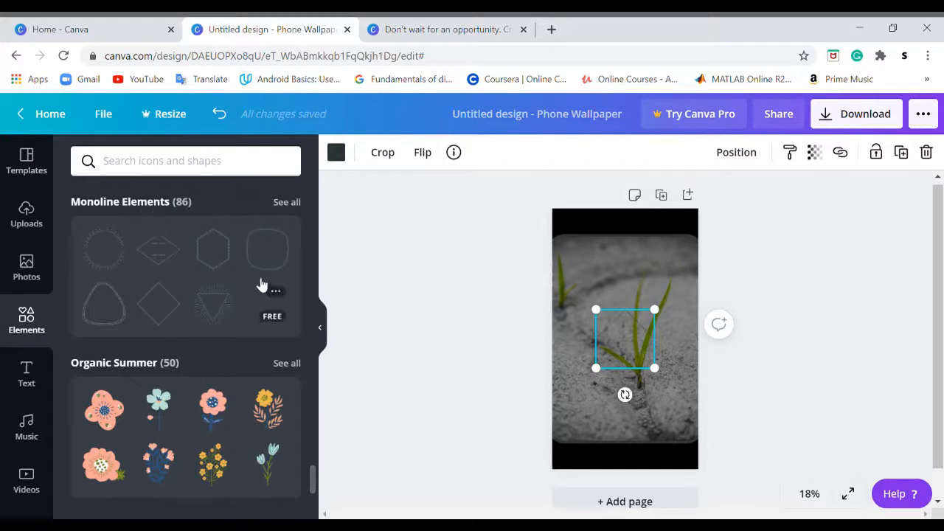
Move the diamond outline upward and change its colour to white
left_click_drag(619, 330, 613, 281)
left_click(337, 152)
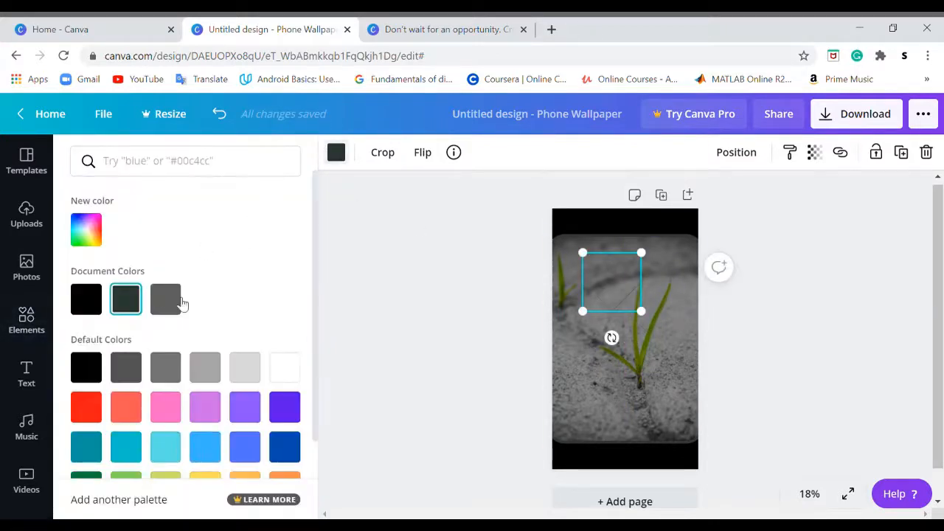
left_click(282, 369)
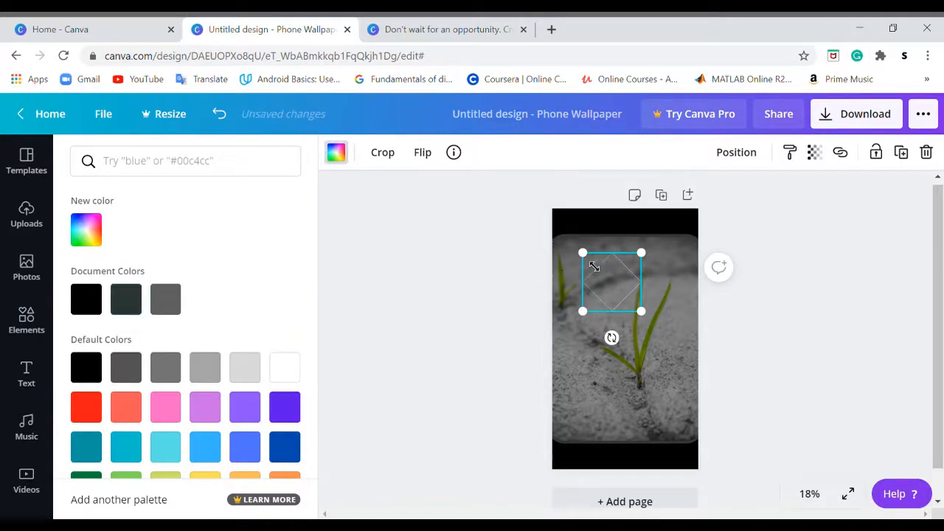
Enlarge the white diamond outline outward past the page's top-left corner
left_click_drag(591, 261, 571, 226)
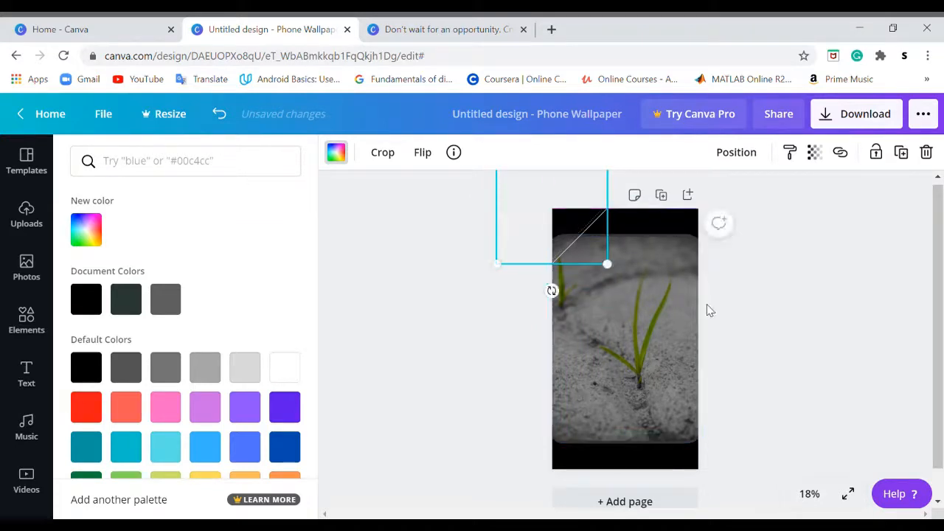
left_click(753, 375)
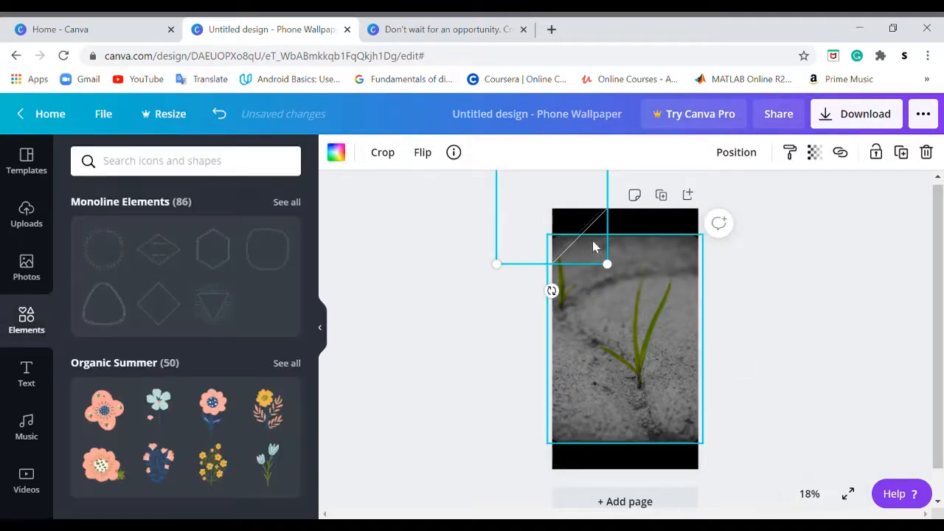
left_click(477, 329)
Add another diamond outline element from the Monoline Elements set and change its colour to white
left_click(158, 304)
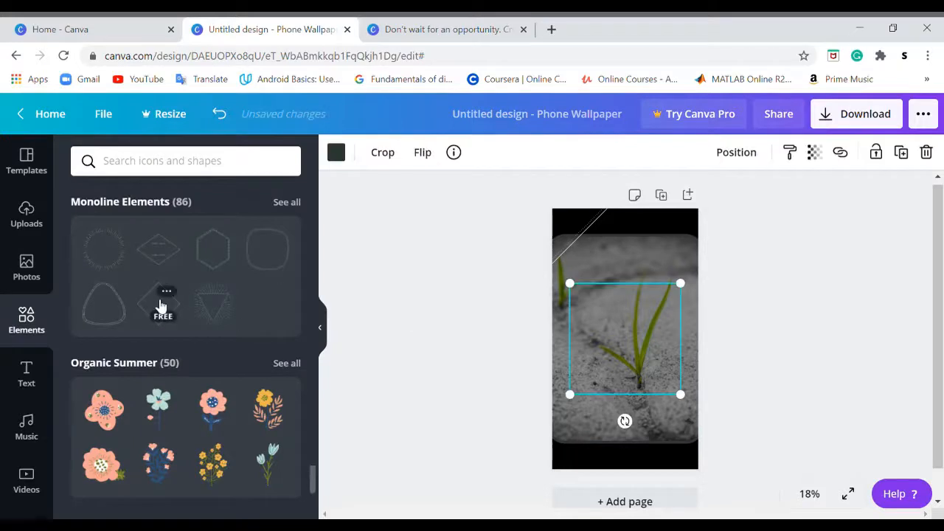
left_click(335, 152)
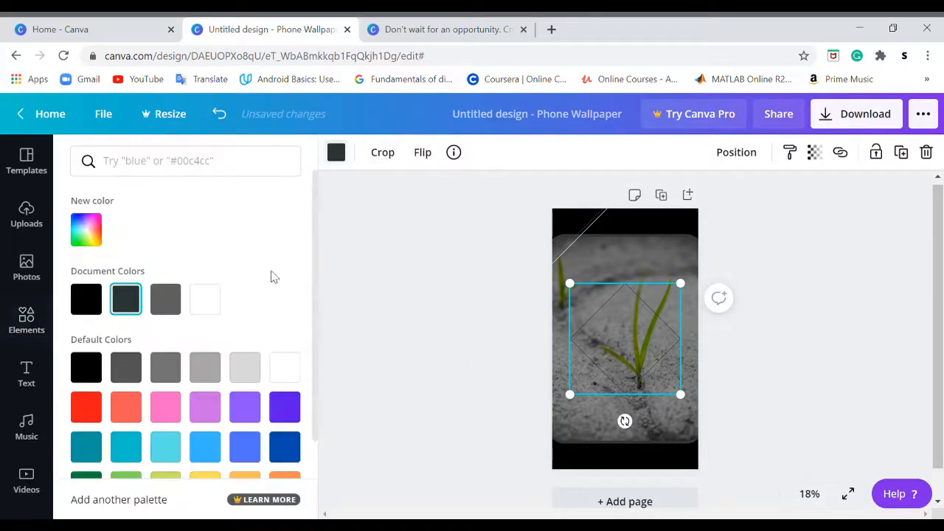
left_click(205, 299)
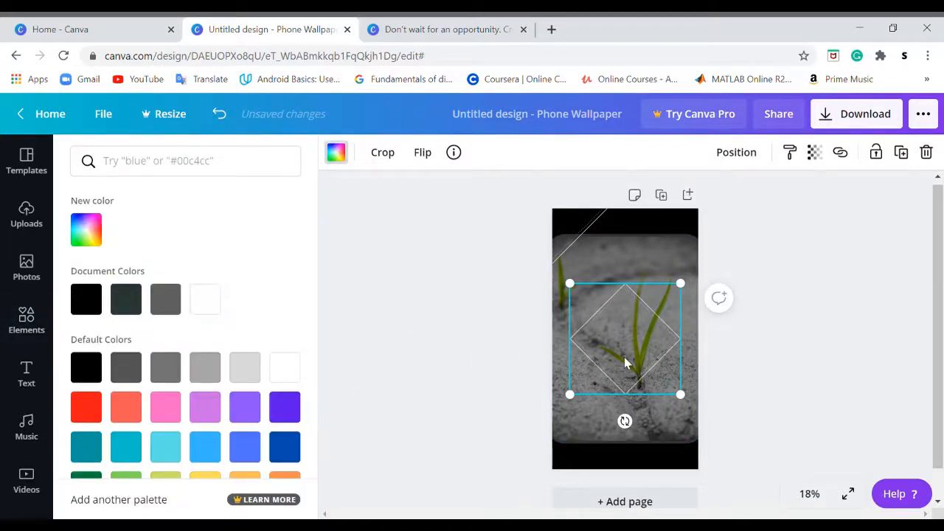
Move the second white diamond outline down past the page's bottom-right corner
left_click_drag(625, 363, 694, 460)
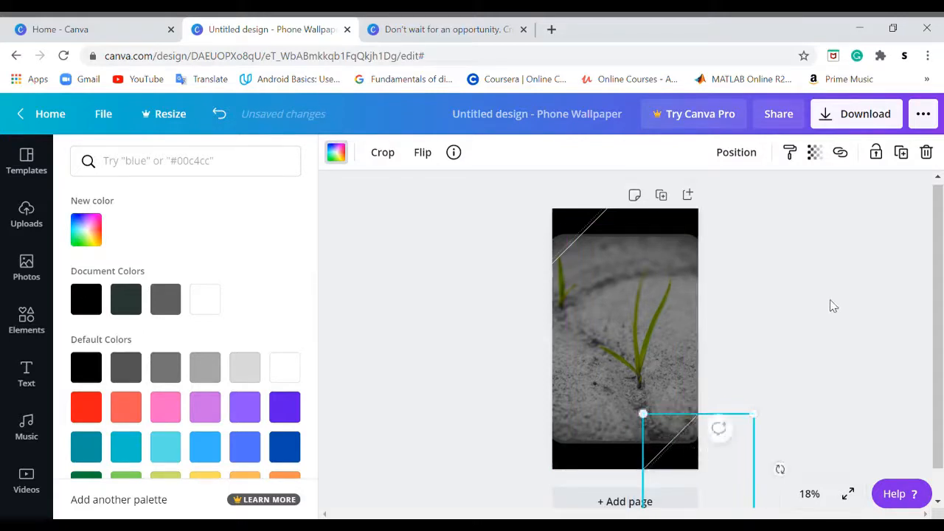
left_click(834, 305)
left_click(833, 305)
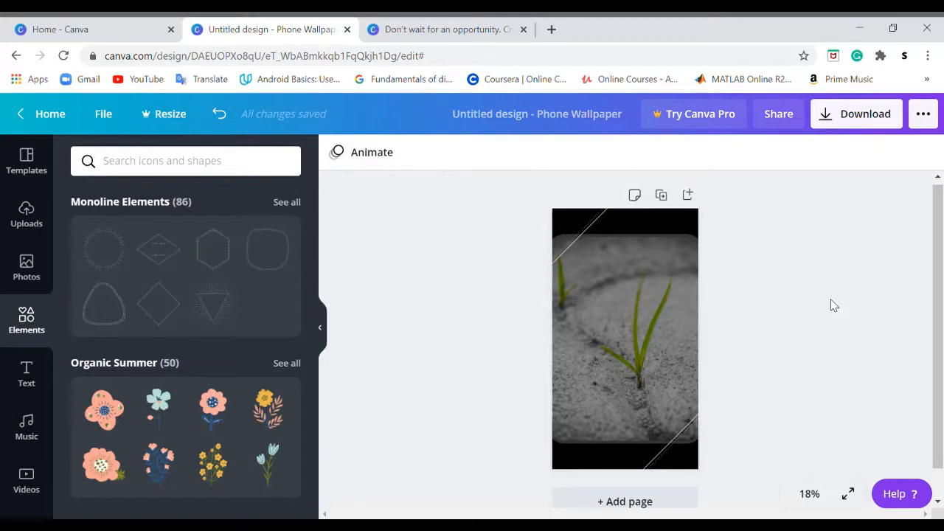
Add a heading text box to the page and set its font to Brusher
left_click(29, 377)
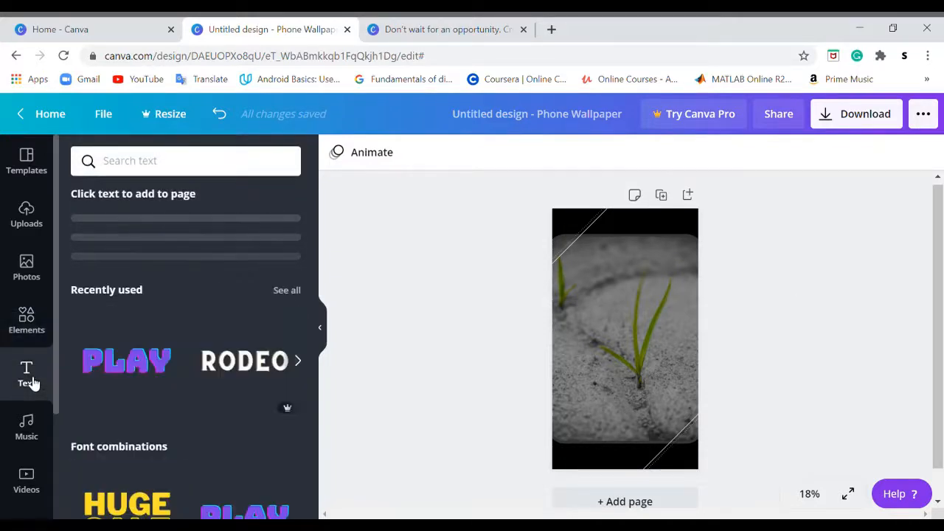
left_click(177, 233)
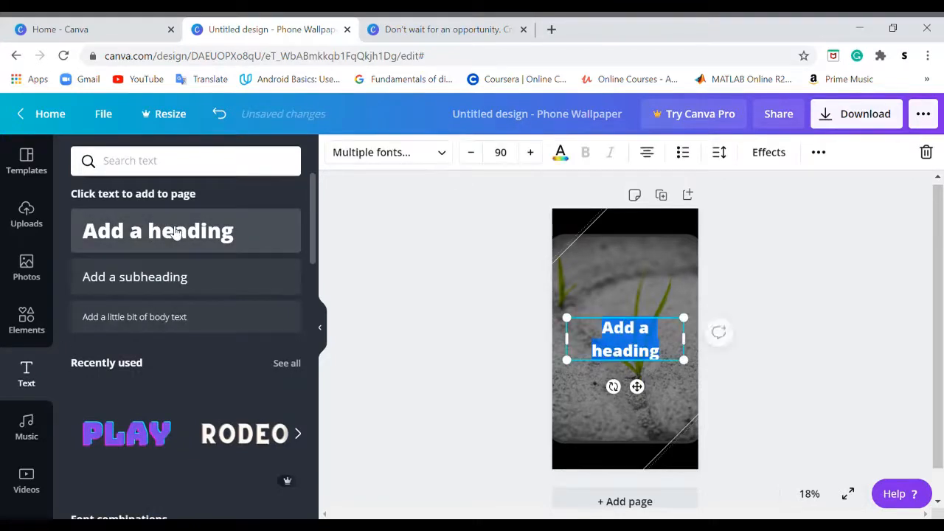
left_click(372, 153)
left_click(157, 260)
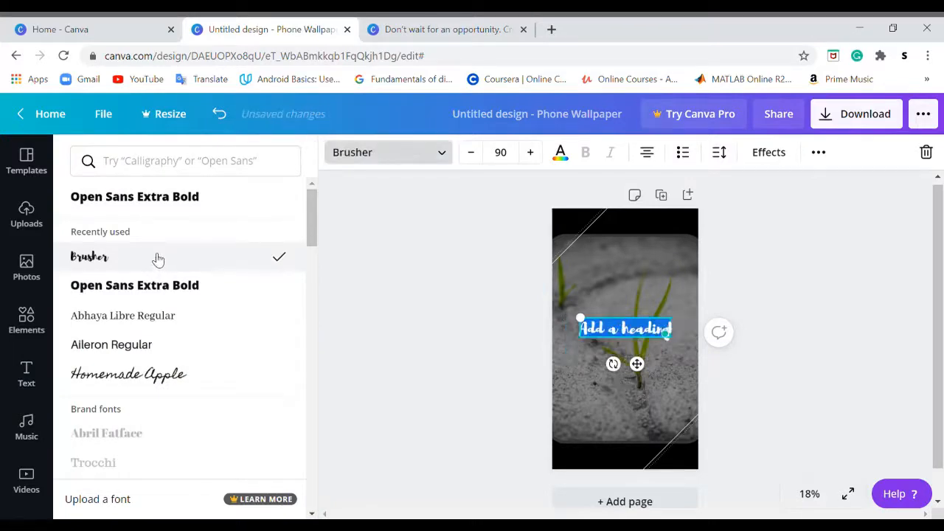
Replace the heading text with "Create opportunities!"
left_click(624, 335)
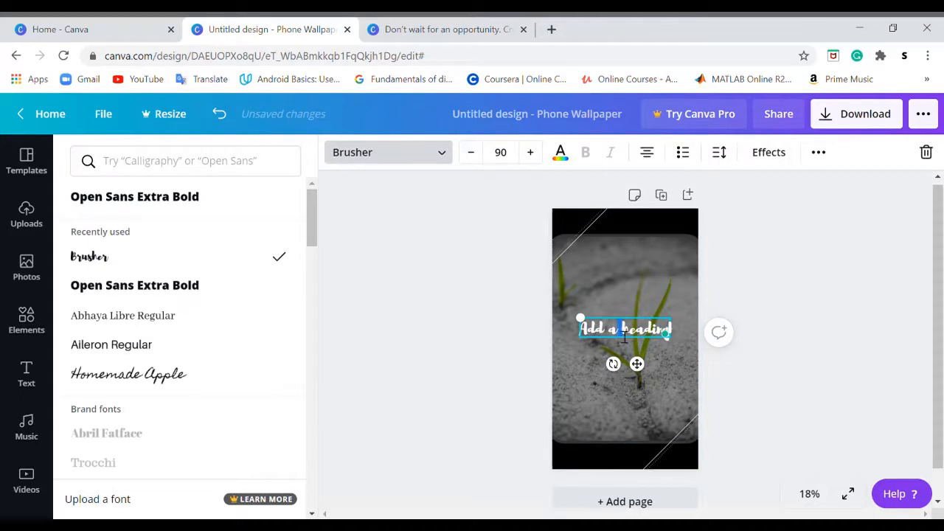
triple_click(625, 337)
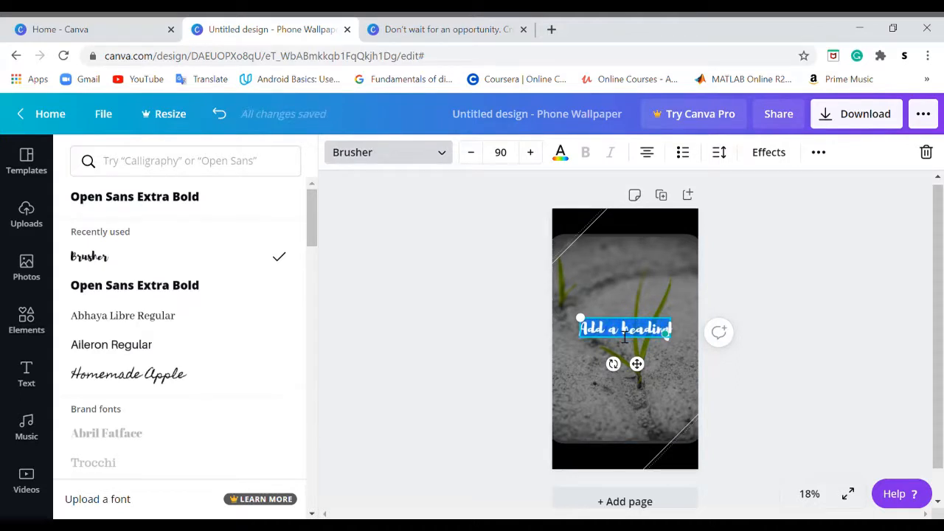
key("BackSpace")
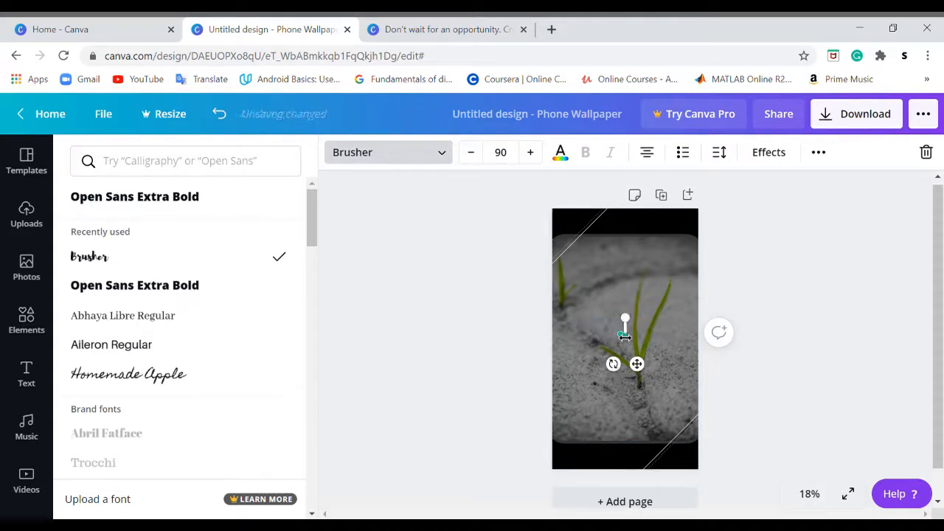
type("D")
key("BackSpace")
type("D")
type("reated")
type("pportuni")
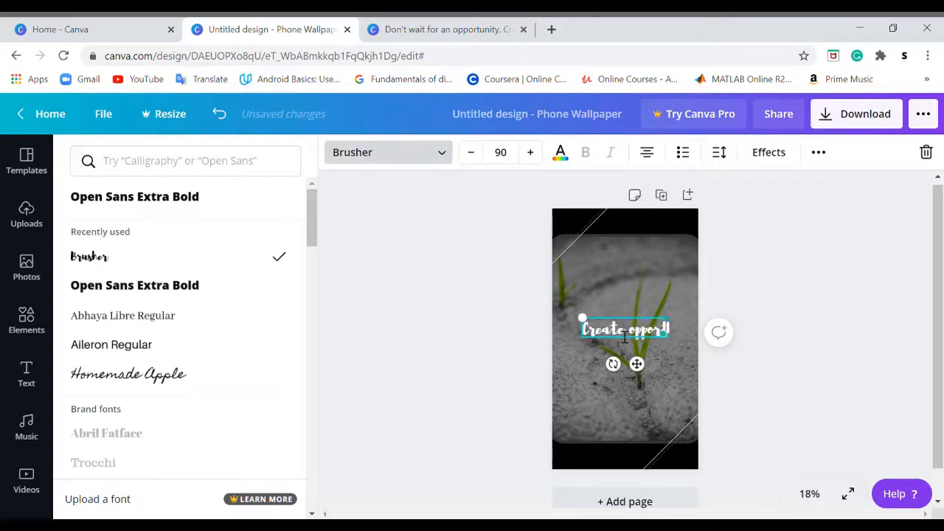
type("tie")
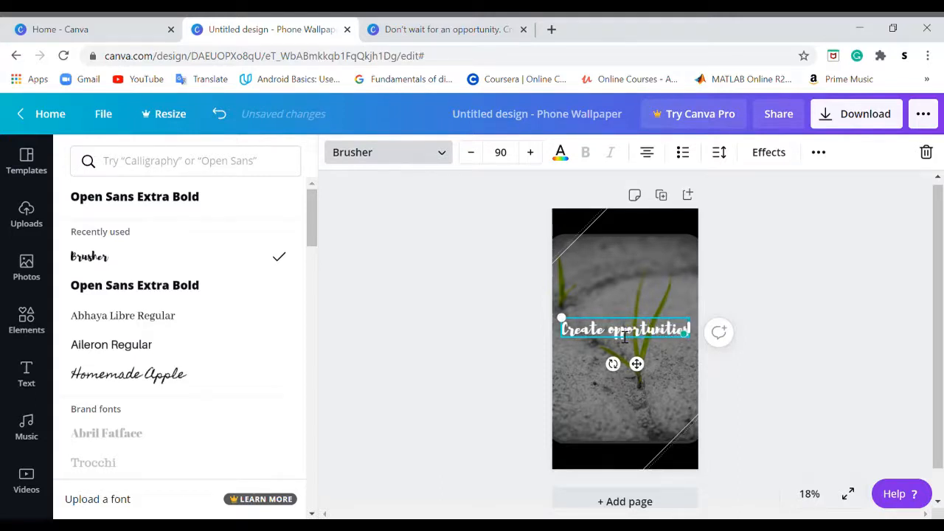
type("s!!")
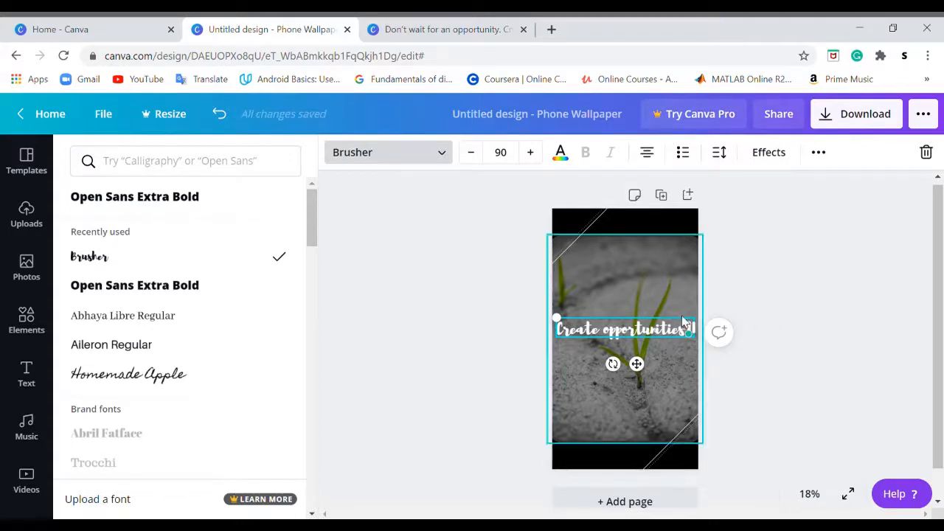
left_click(752, 274)
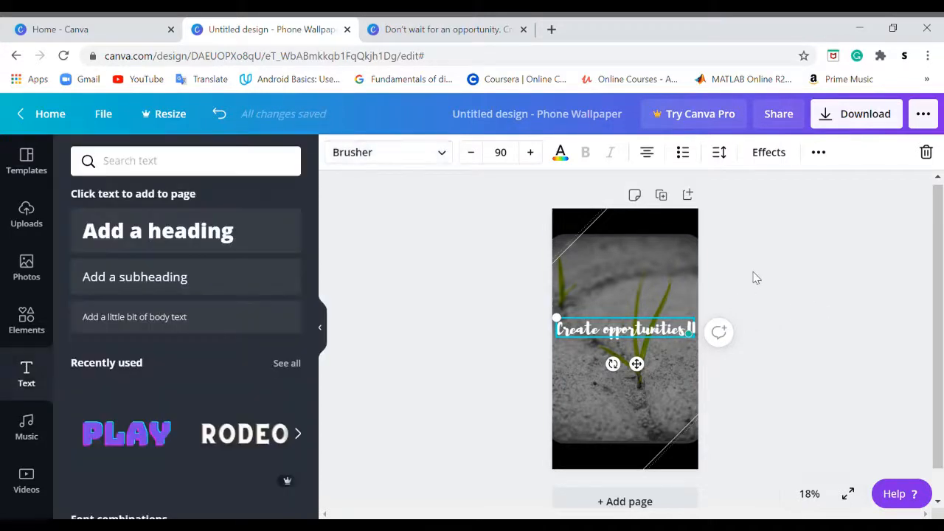
left_click(755, 329)
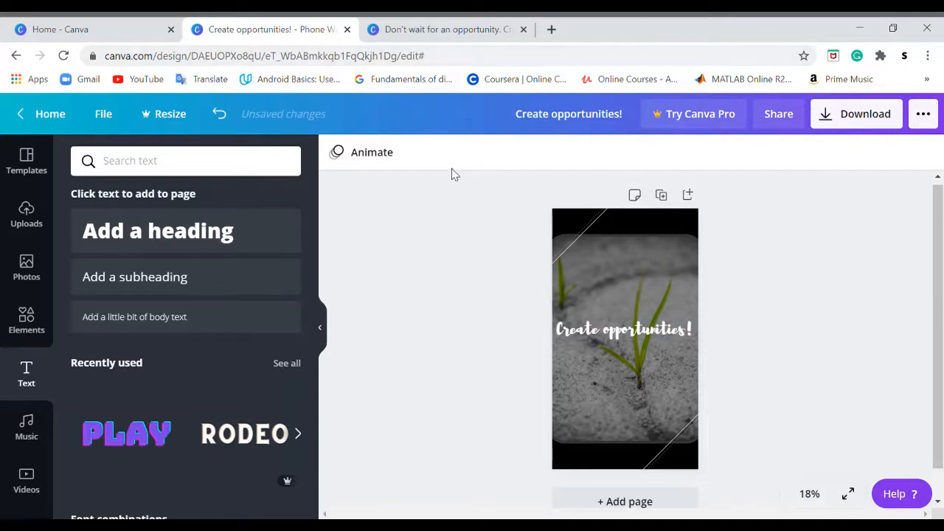
Rewrite the heading text as "Don't wait for an opportunity. Create it!"
left_click(662, 333)
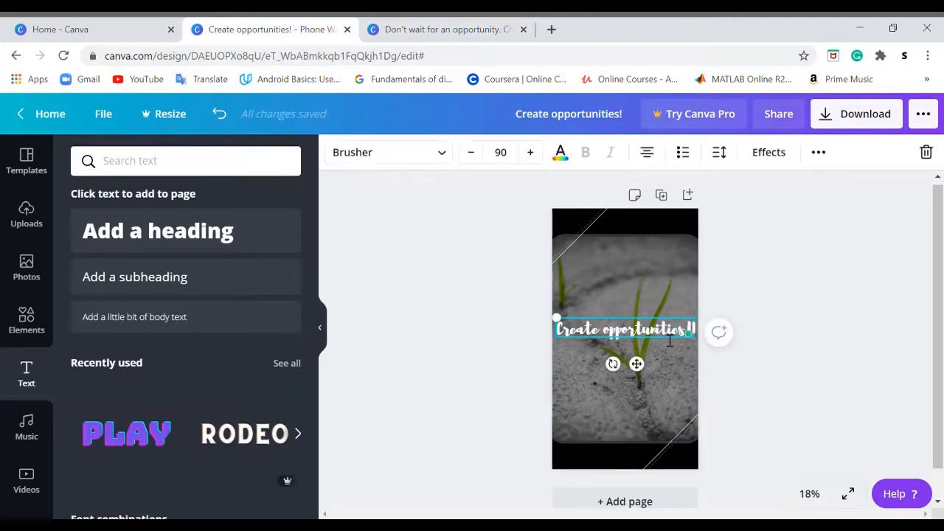
left_click(670, 340)
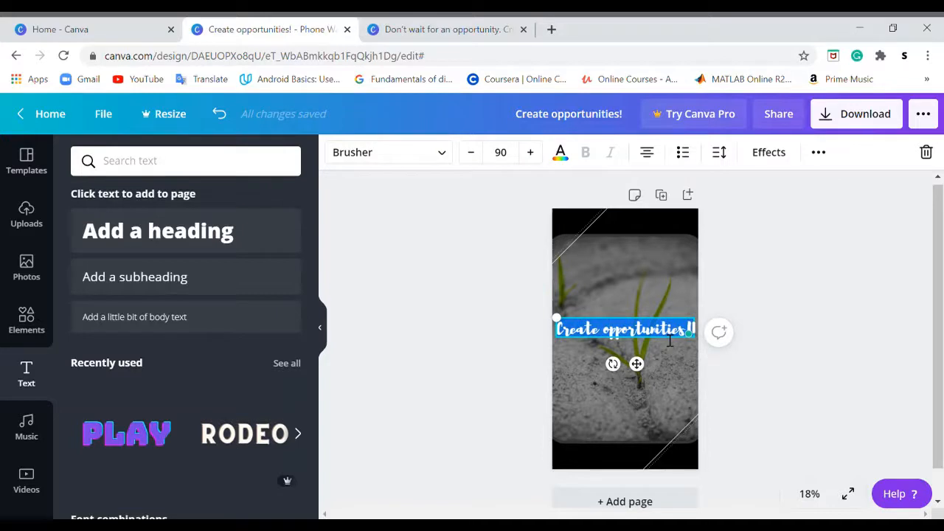
key("BackSpace")
type("Create")
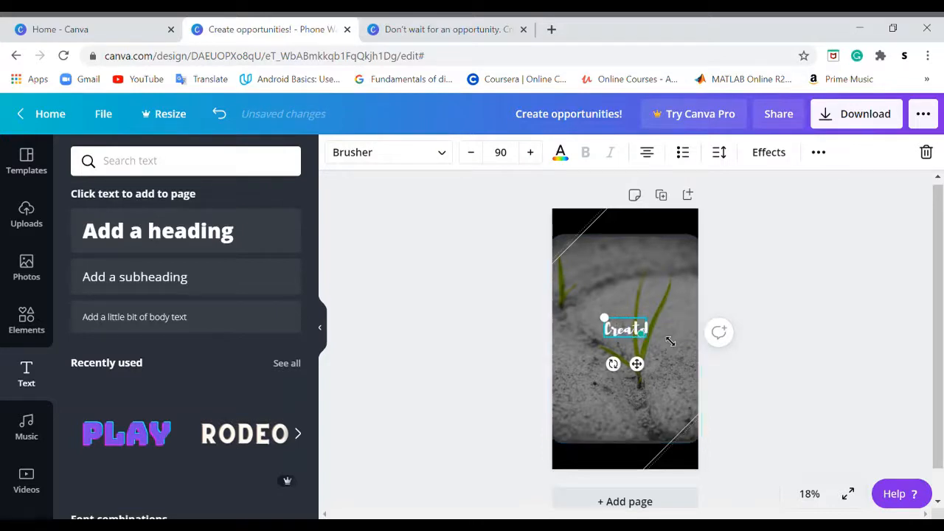
key("BackSpace")
key("BackSpace")
key("BackSpace")
key("BackSpace")
key("BackSpace")
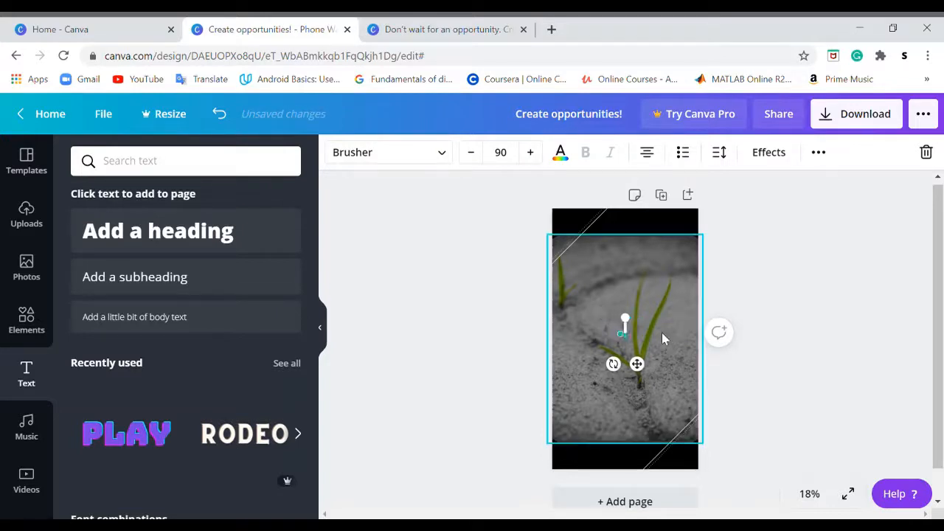
type("Don't!")
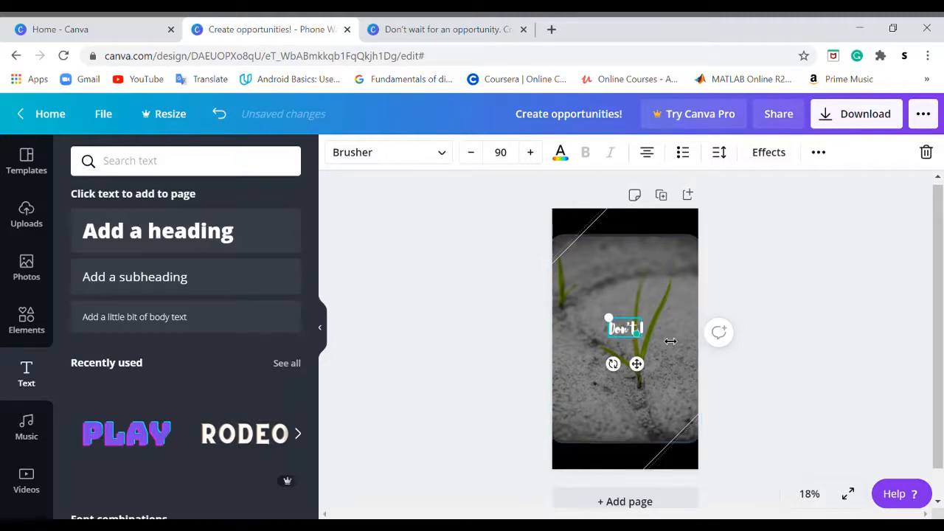
type(" wait ")
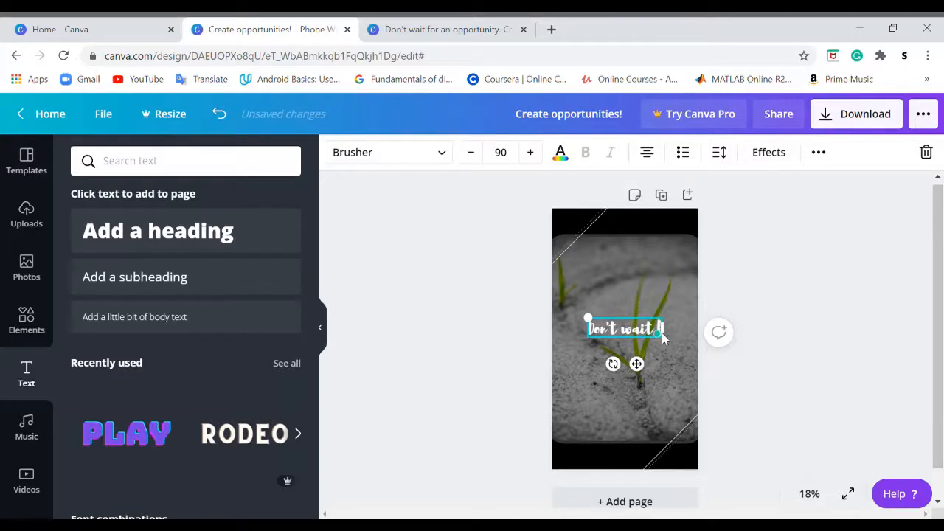
type("for an opp")
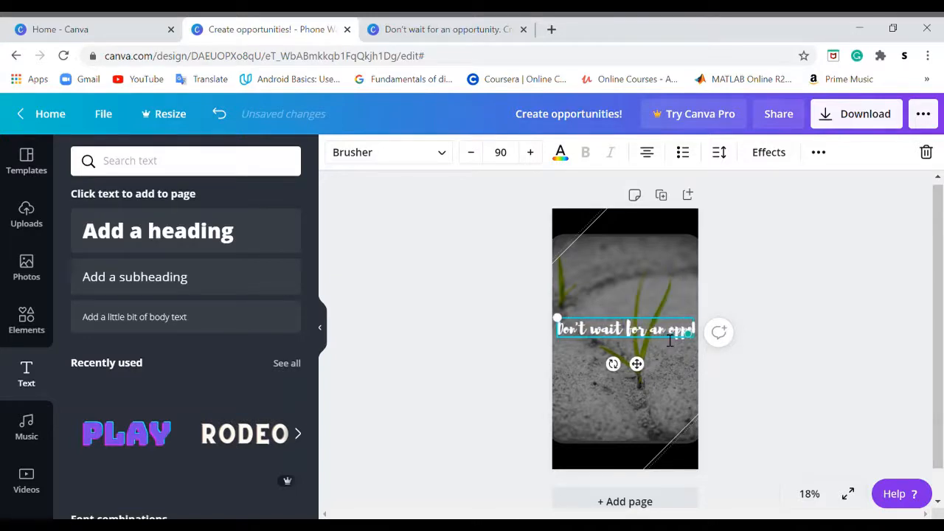
type("ortunity")
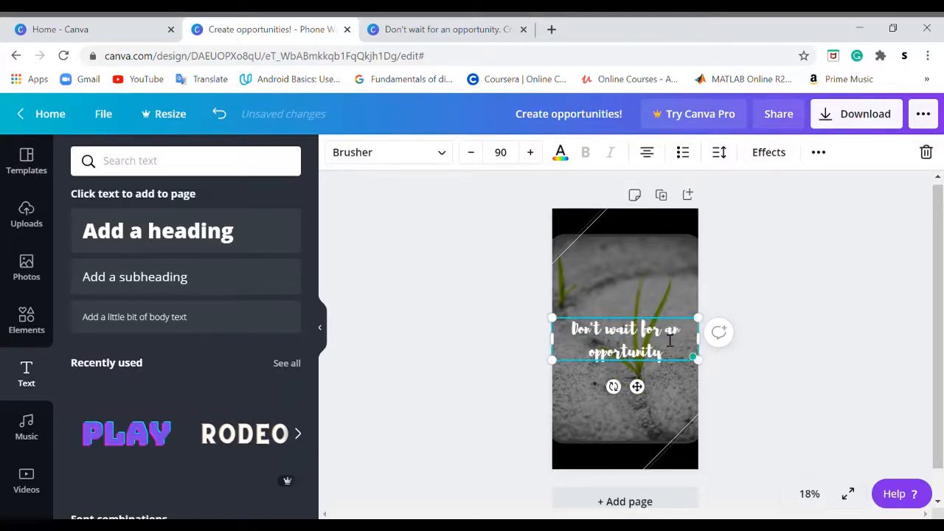
type(". Create")
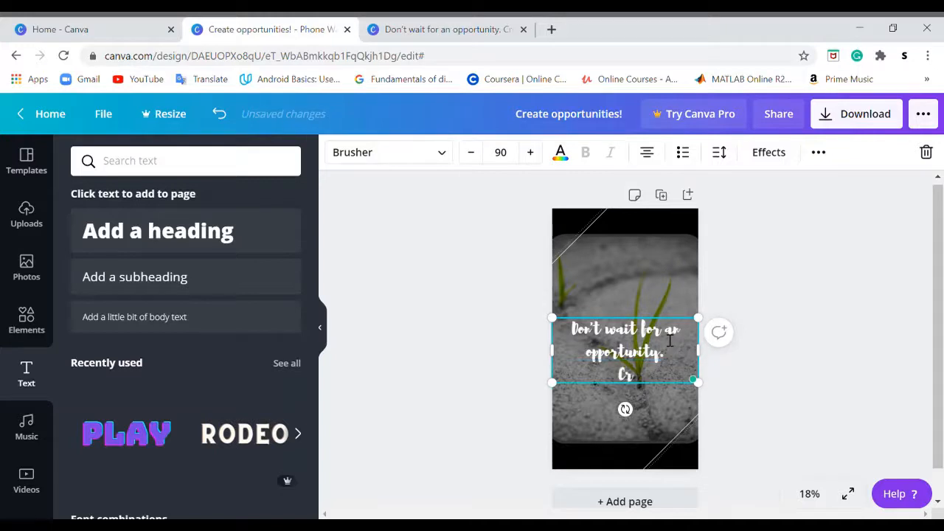
type(" it!")
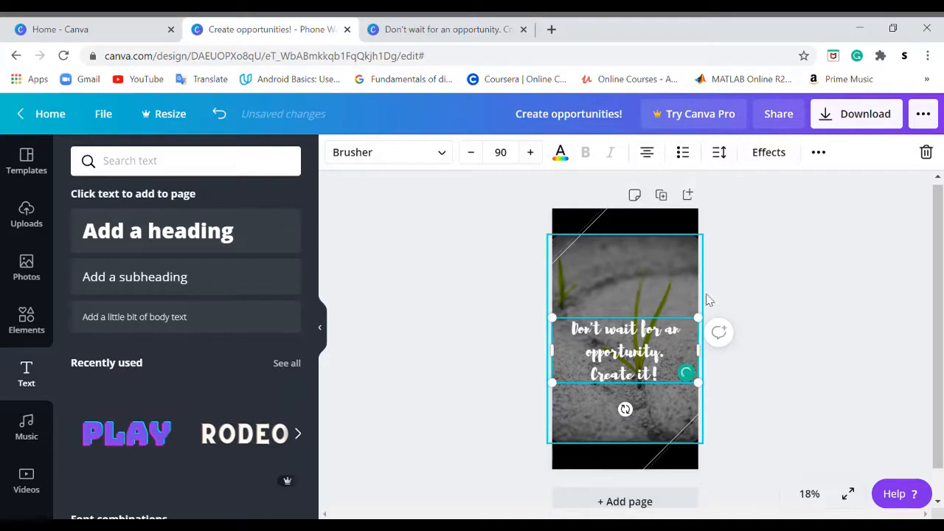
Enlarge the quote text box to font size 119 and reposition it on the photo
left_click(775, 280)
mouse_move(647, 374)
left_mouse_down()
mouse_move(642, 338)
mouse_move(646, 365)
left_mouse_up()
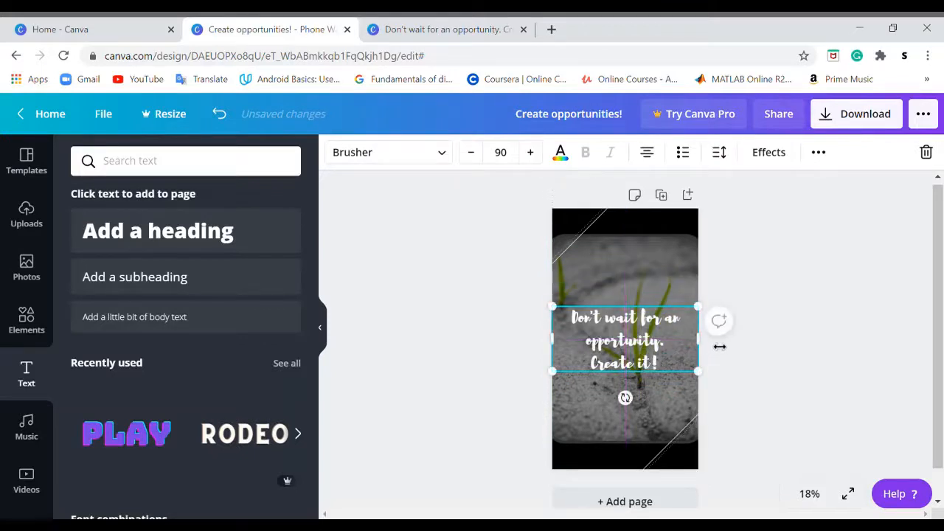
left_click_drag(704, 347, 638, 347)
left_click_drag(675, 306, 689, 278)
left_click_drag(675, 345, 667, 344)
left_click_drag(684, 296, 702, 265)
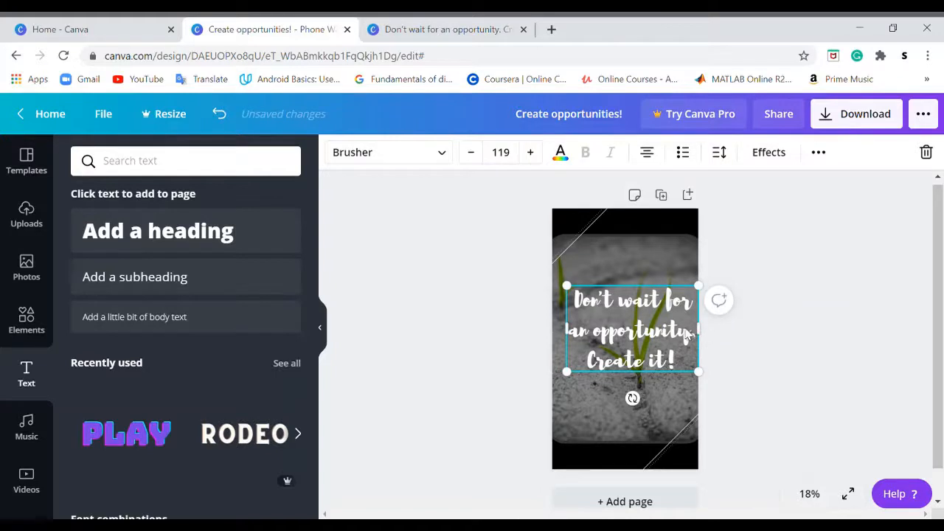
Narrow the quote text box so it wraps over four lines and centre it on the page
mouse_move(697, 333)
left_mouse_down()
mouse_move(651, 337)
mouse_move(687, 341)
left_mouse_up()
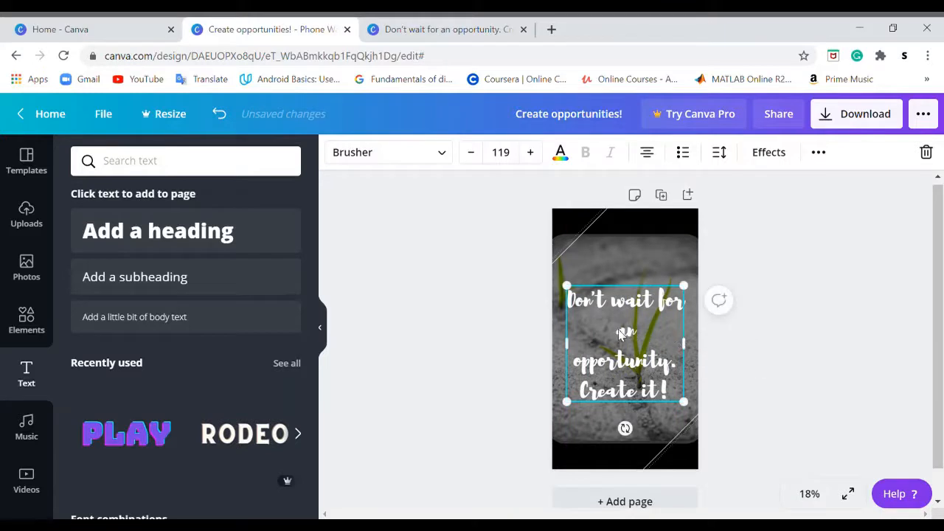
left_click_drag(684, 343, 761, 355)
left_click(721, 376)
left_click_drag(640, 363, 644, 357)
left_click(779, 373)
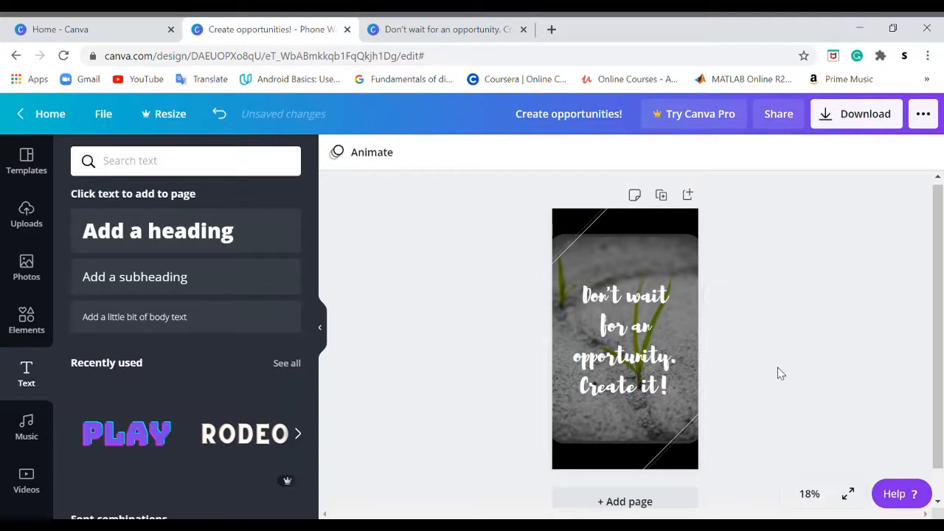